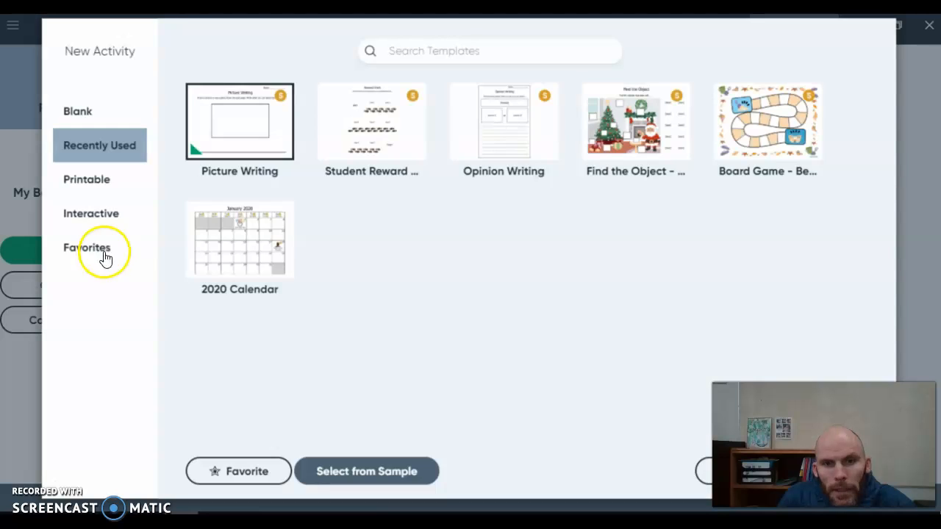
Browse the blank and printable template categories, including Activities to Go levels and Behavior Supports.
left_click(92, 111)
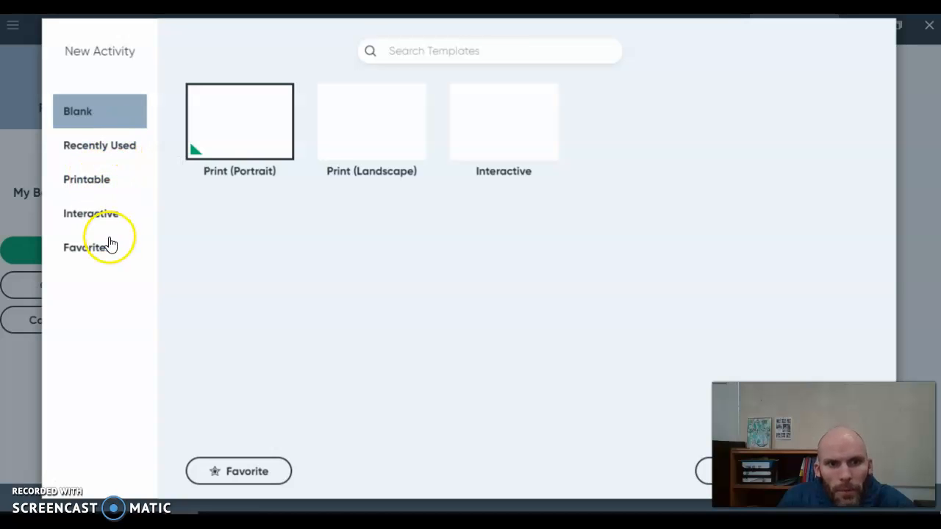
left_click(108, 184)
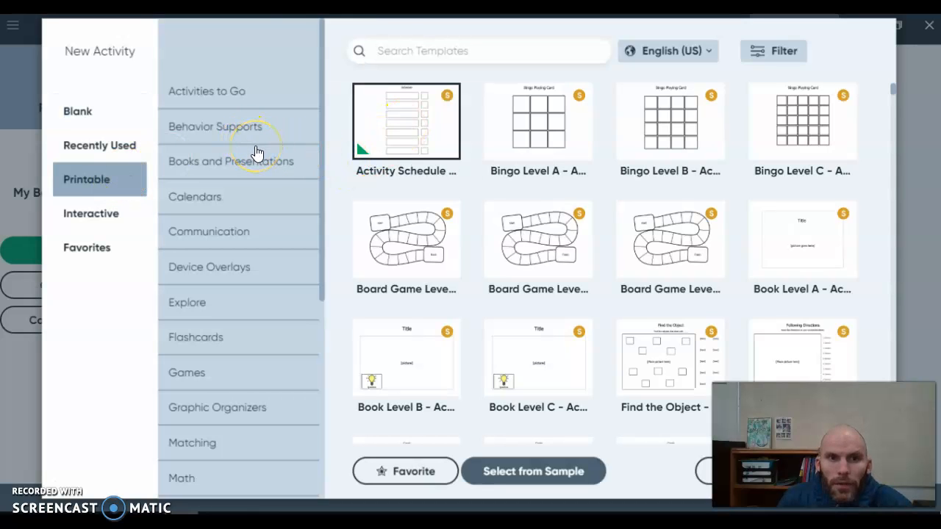
left_click(224, 101)
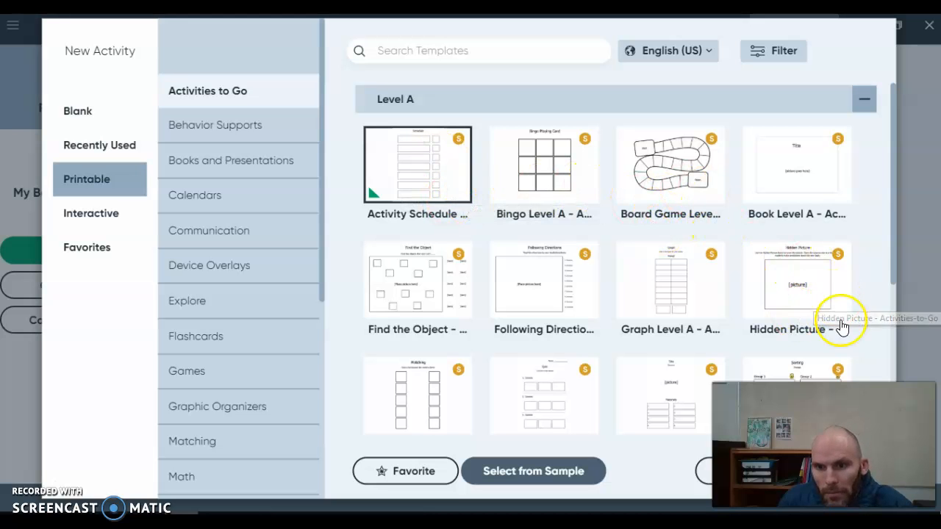
scroll(485, 285, "down", 3)
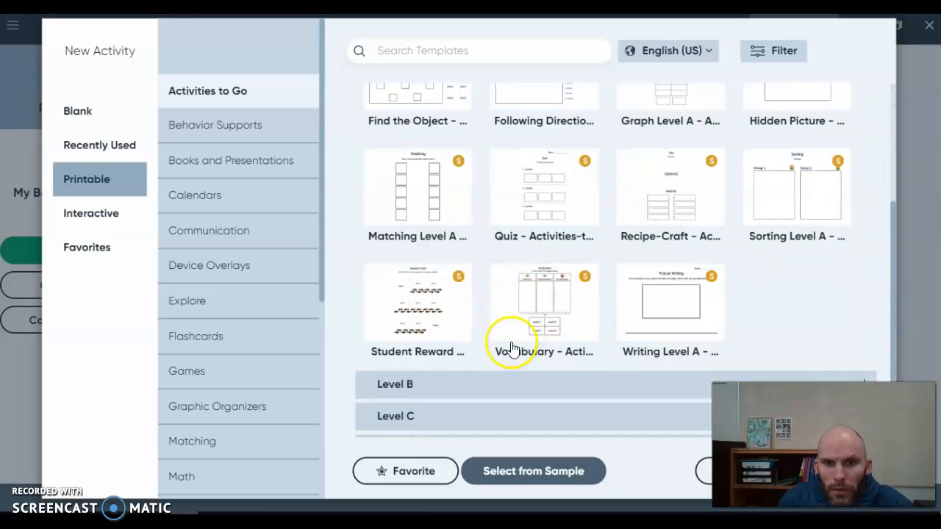
left_click(478, 384)
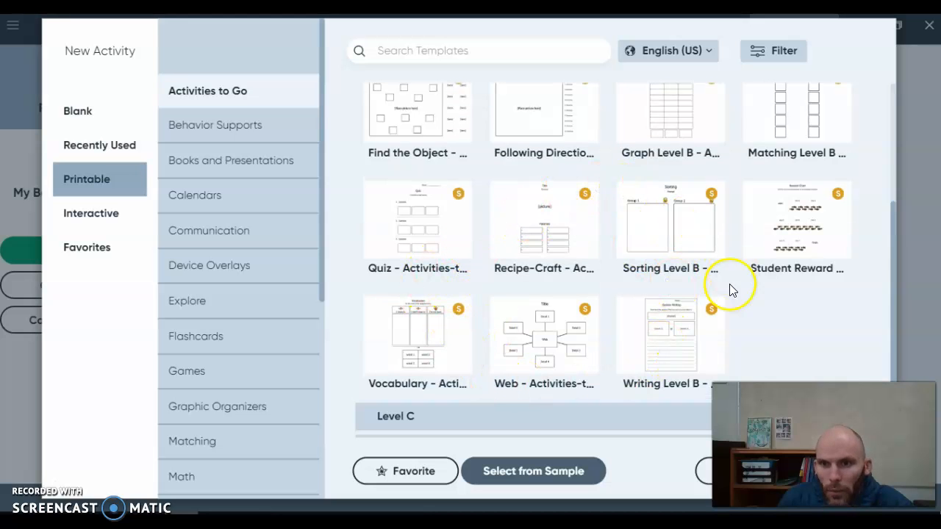
left_click(231, 131)
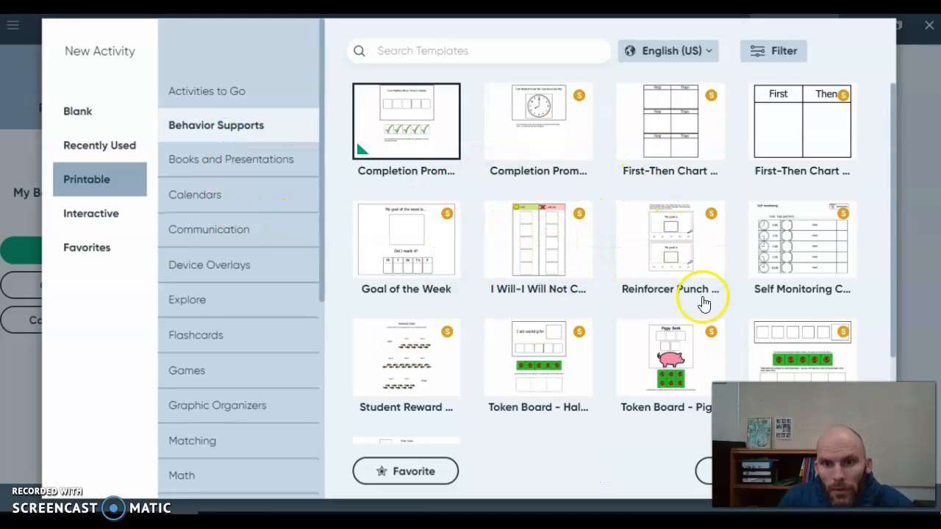
Create a new activity from the 2020 Calendar template in the Calendars category.
left_click(257, 194)
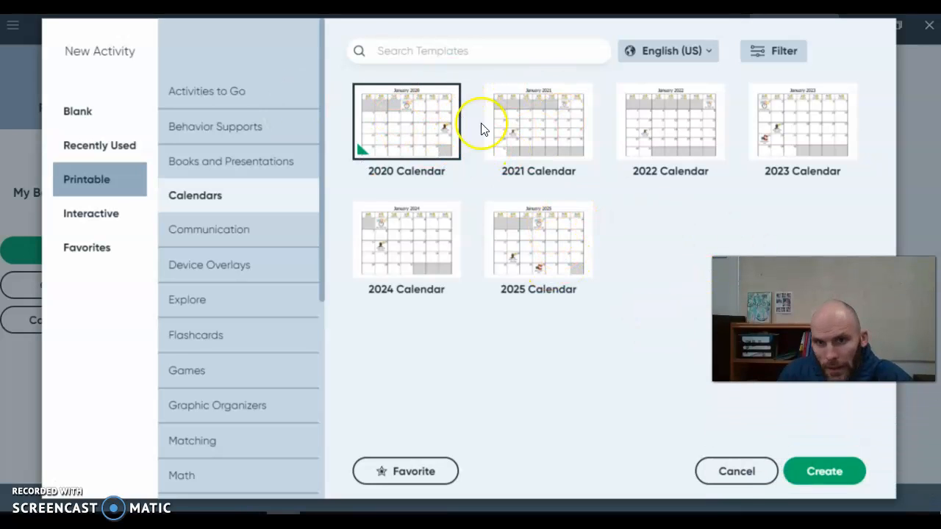
left_click(814, 476)
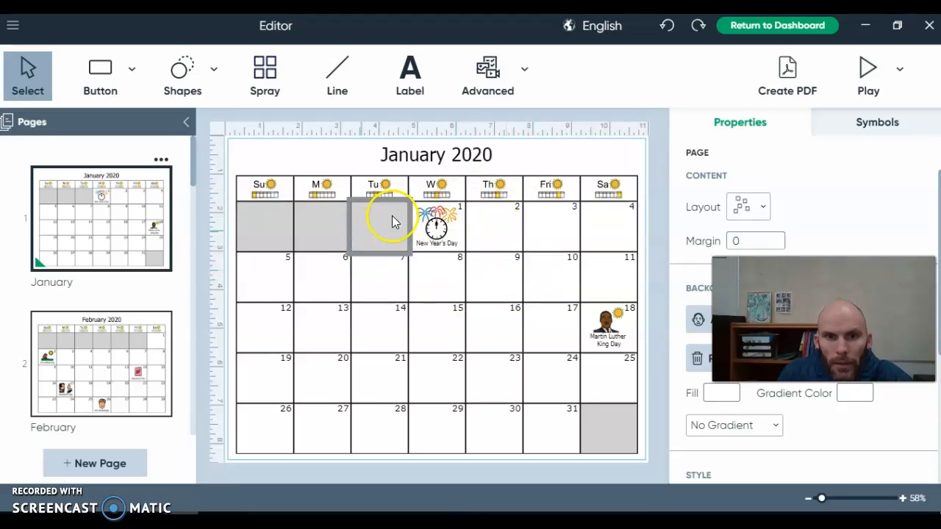
Search the symbol library for 'no school' and place that symbol in the January 2 calendar cell.
left_click(558, 234)
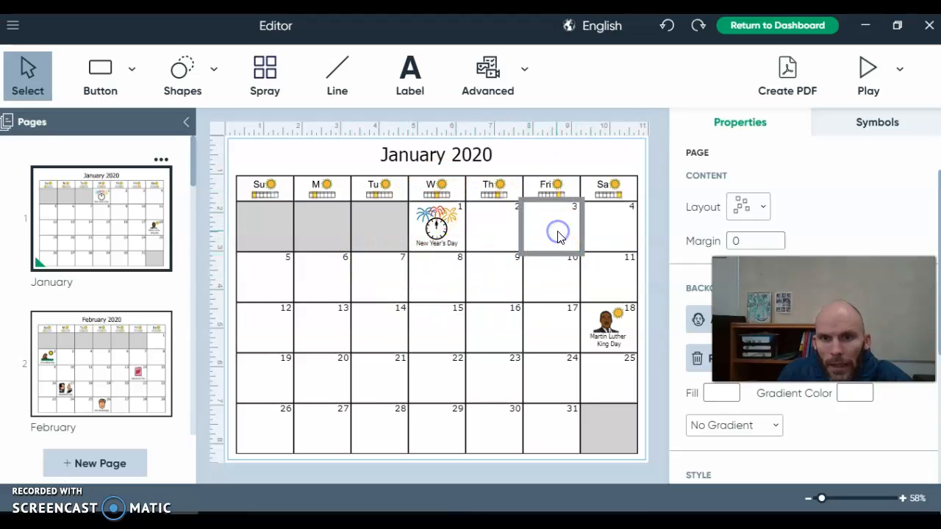
left_click(883, 126)
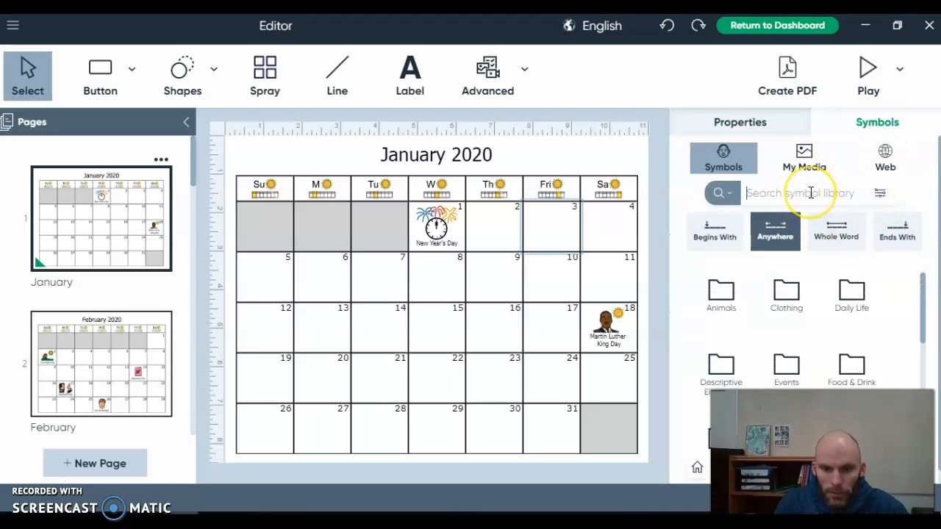
type("no schoo")
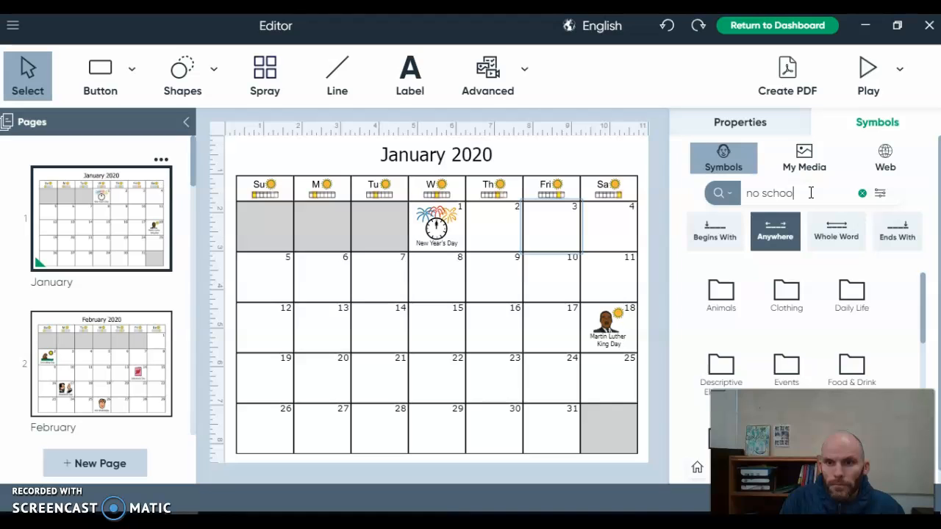
type("l")
left_click_drag(717, 323, 495, 227)
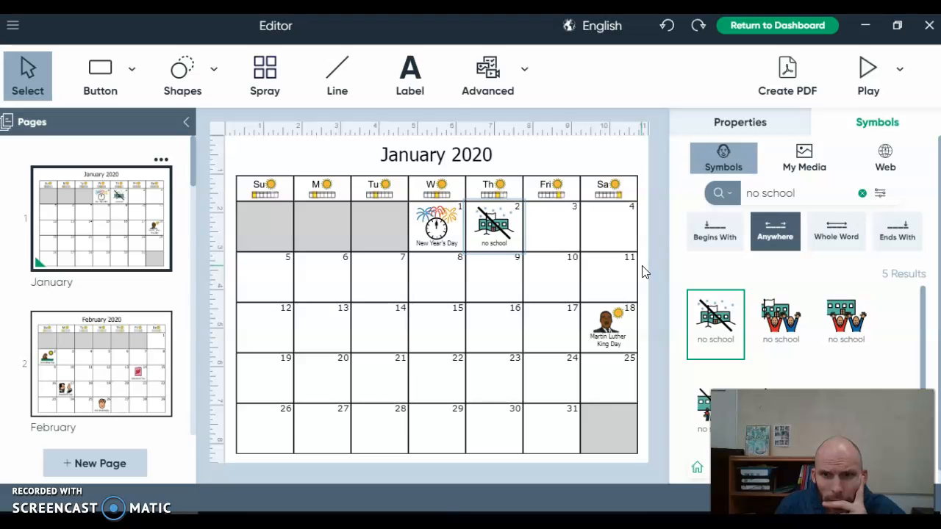
Return to the dashboard and create a new activity from the recently used Board Game template.
left_click(792, 29)
left_click(503, 300)
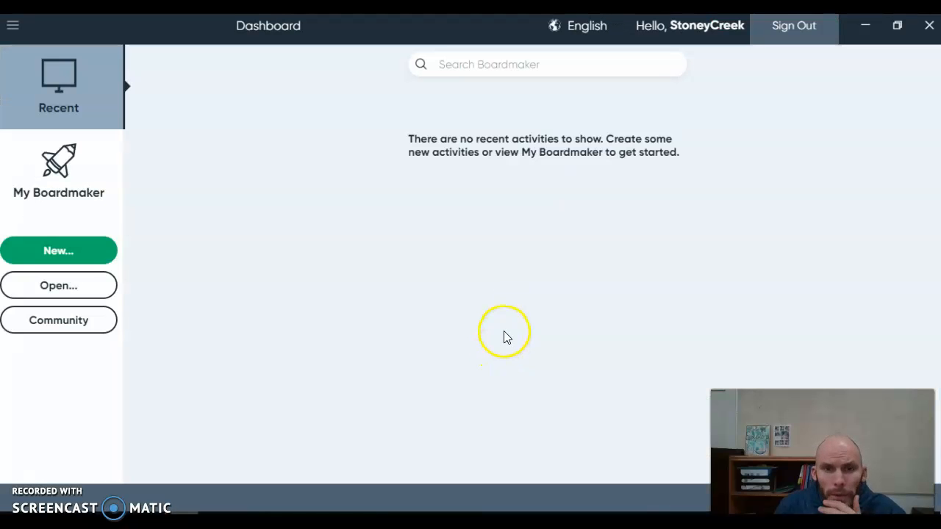
left_click(59, 253)
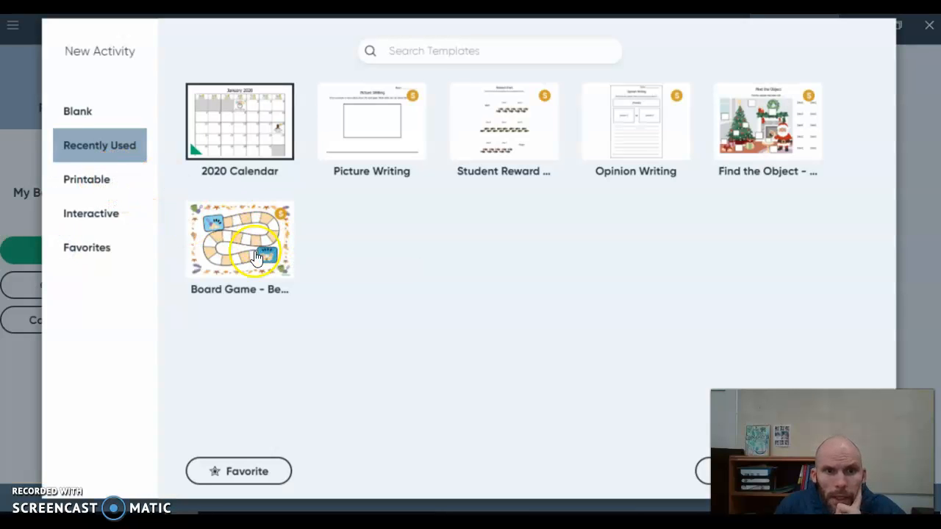
left_click(252, 261)
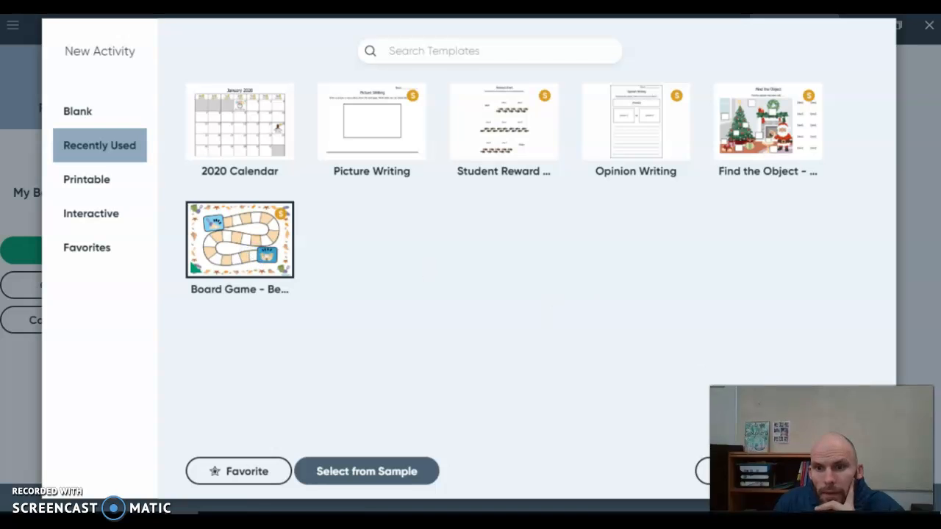
left_click(821, 474)
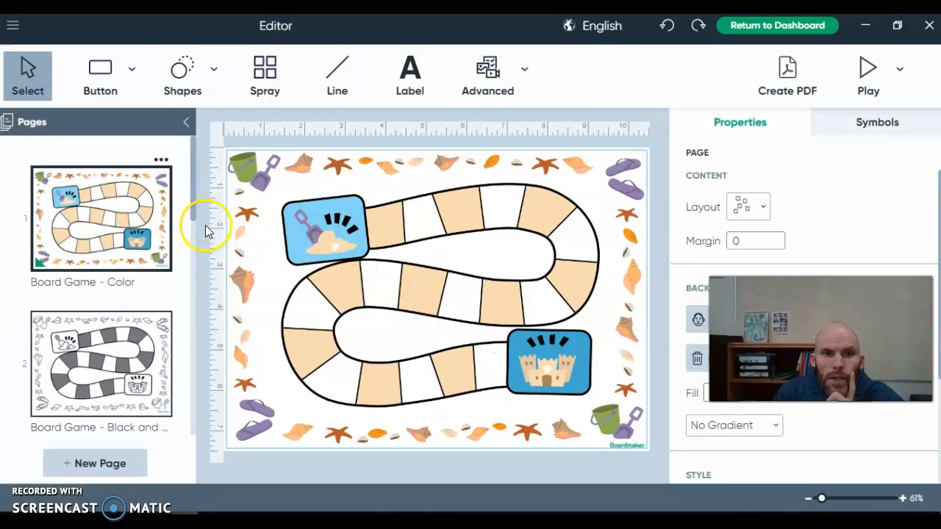
Search the symbol library for 'rat' and place the rat symbol on a space of the board game path.
left_click(134, 355)
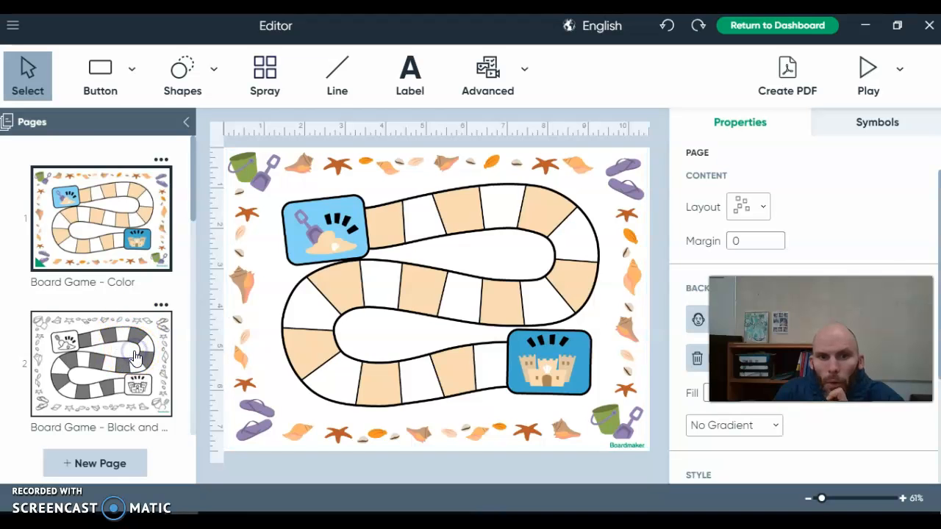
left_click(81, 235)
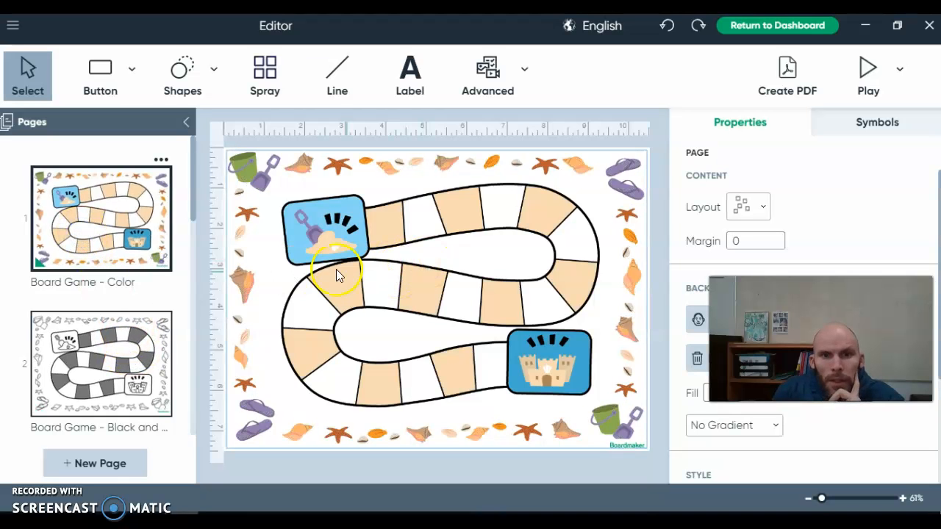
left_click(862, 123)
left_click(799, 195)
type("rat")
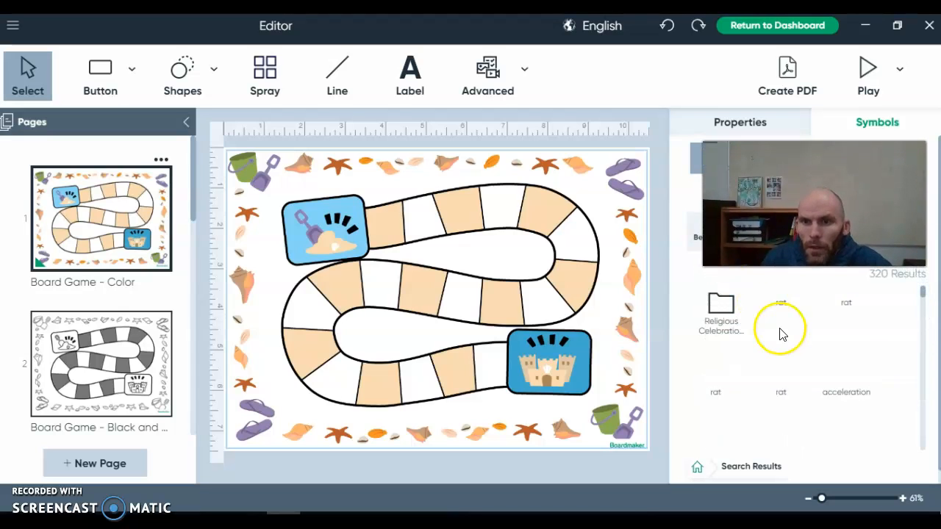
left_click_drag(783, 351, 459, 212)
Search the symbol library for 'bat' and place the black bat symbol on the next board space.
scroll(829, 214, "up", 3)
left_click(817, 200)
key("BackSpace")
key("BackSpace")
key("BackSpace")
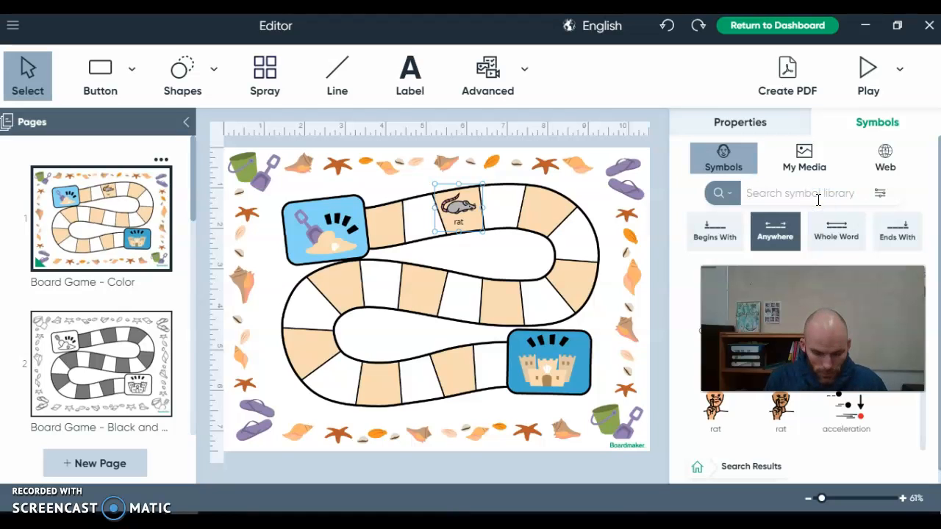
type("bat")
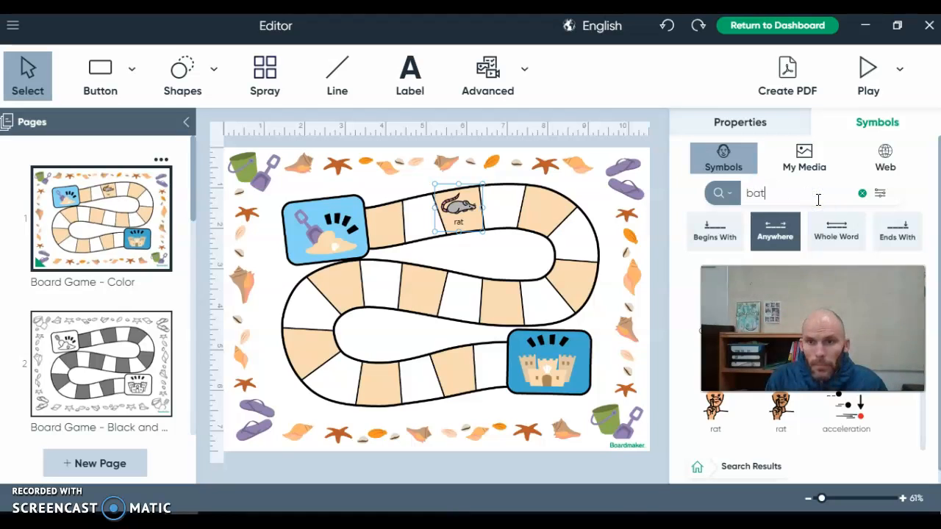
left_click_drag(816, 305, 810, 178)
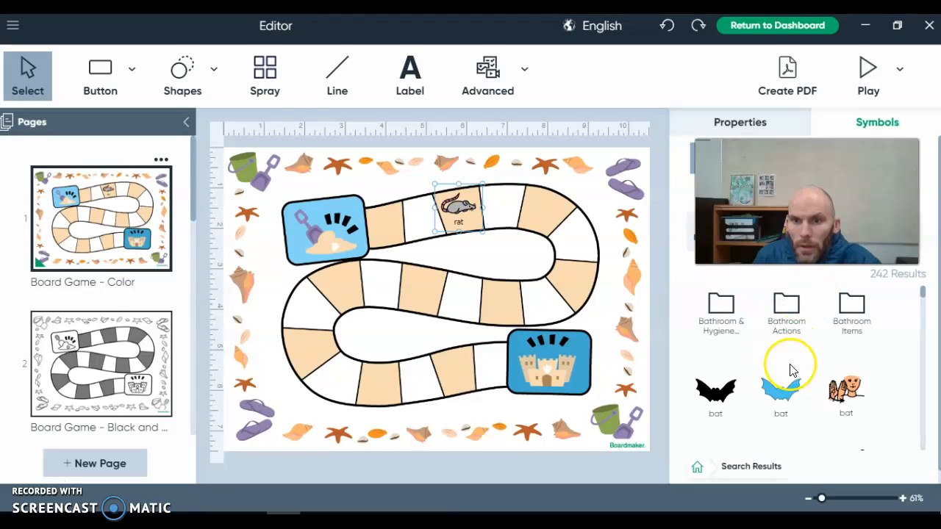
left_click_drag(728, 399, 555, 218)
left_click(553, 213)
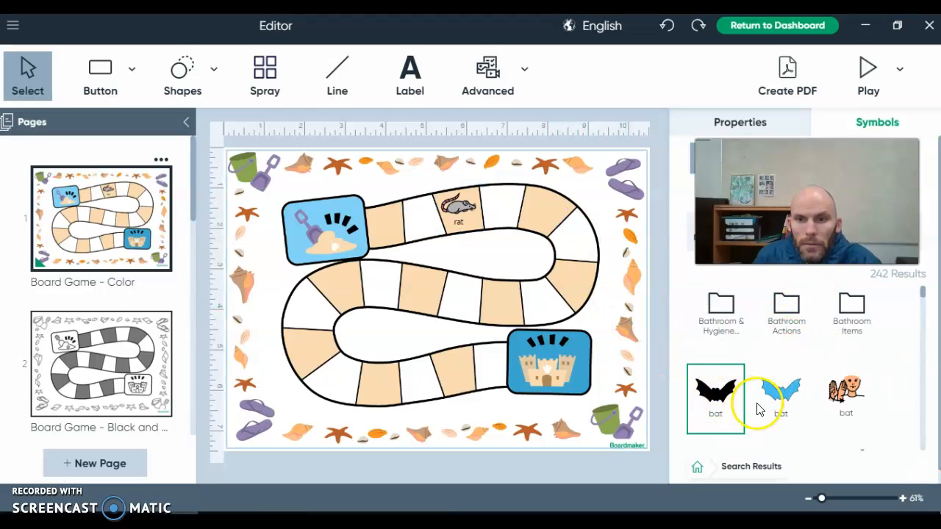
left_click_drag(715, 393, 546, 220)
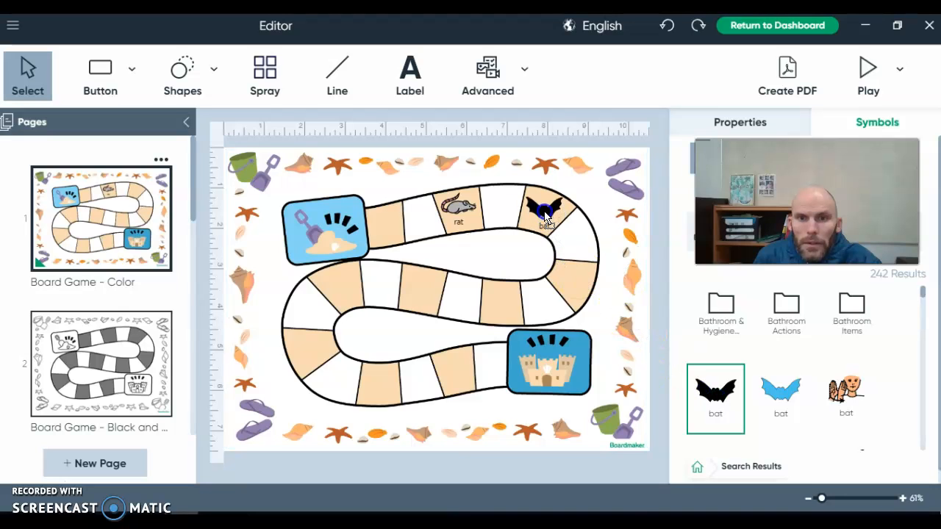
left_click(666, 262)
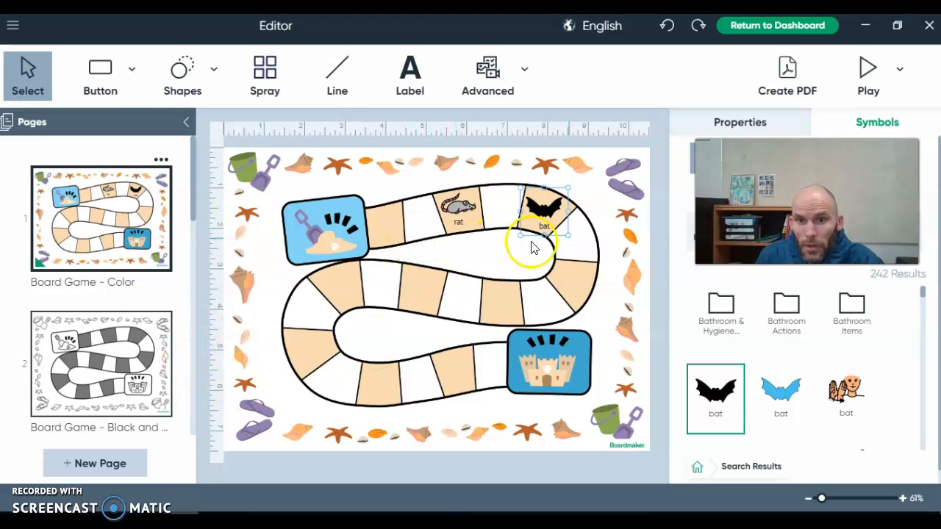
Return to the dashboard and create a new activity from the Find the Object template.
left_click(779, 33)
left_click(500, 295)
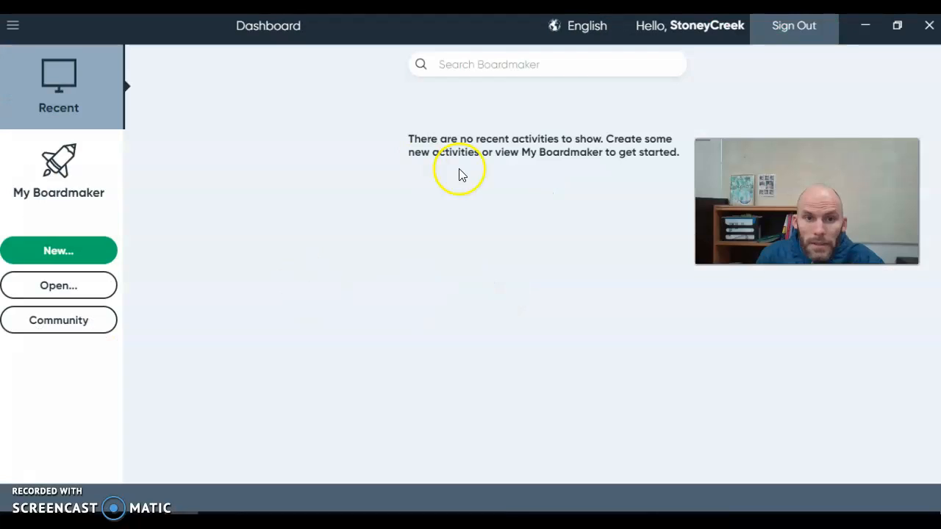
left_click(72, 252)
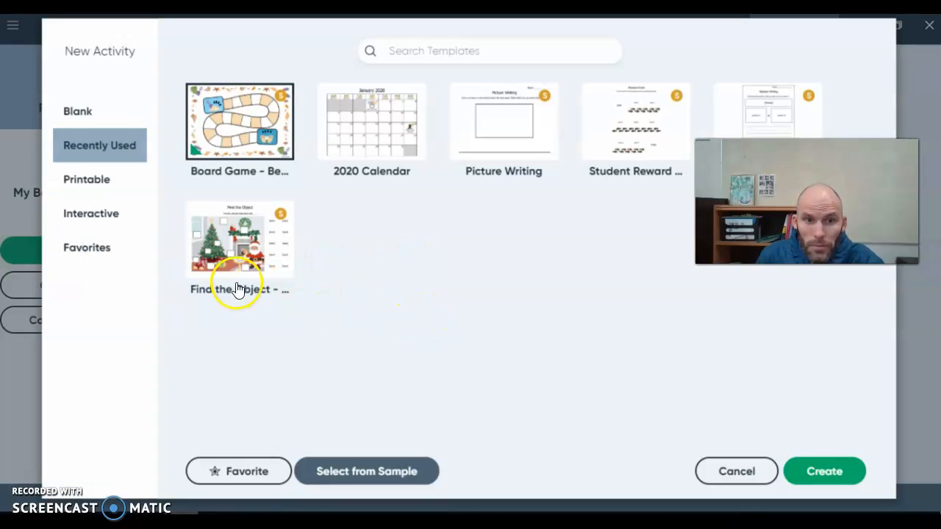
left_click(228, 263)
left_click(818, 471)
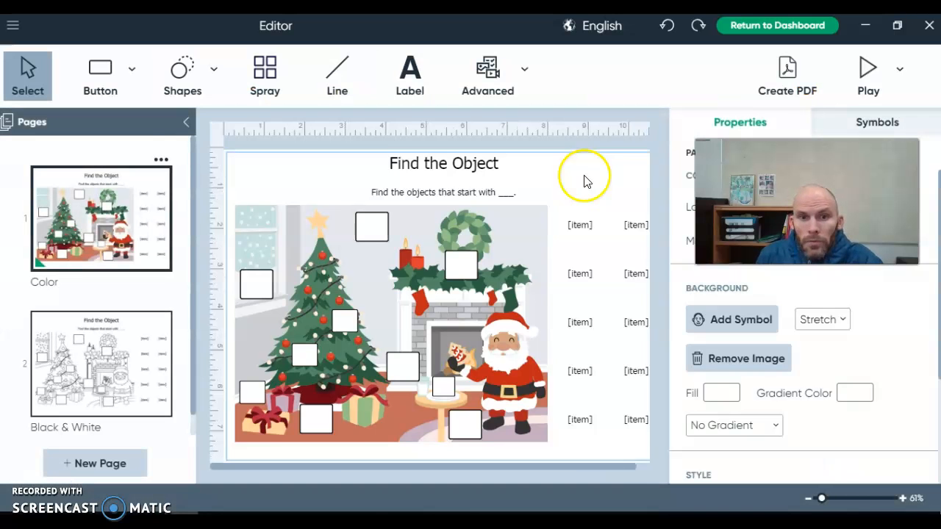
Select the 'Find the Object' title label and turn its Symbolate Mode on.
left_click(466, 169)
left_click(466, 188)
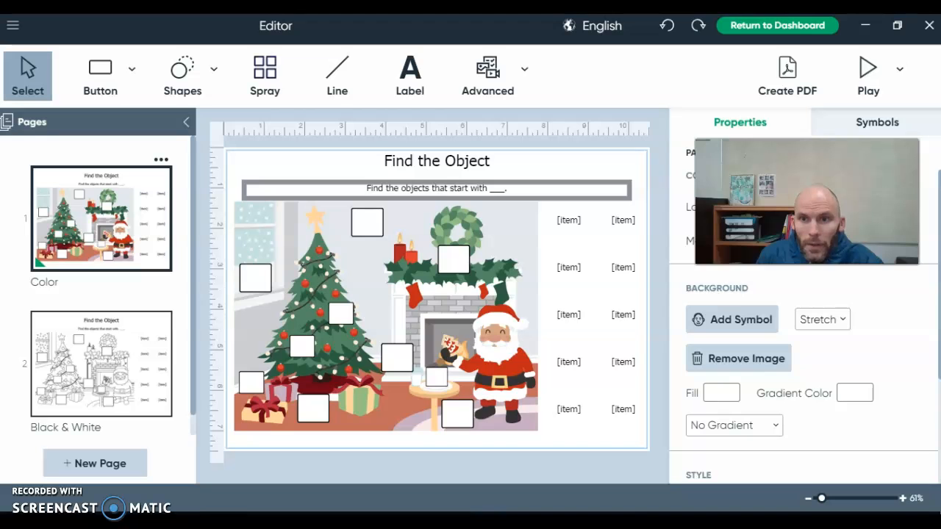
left_click(444, 160)
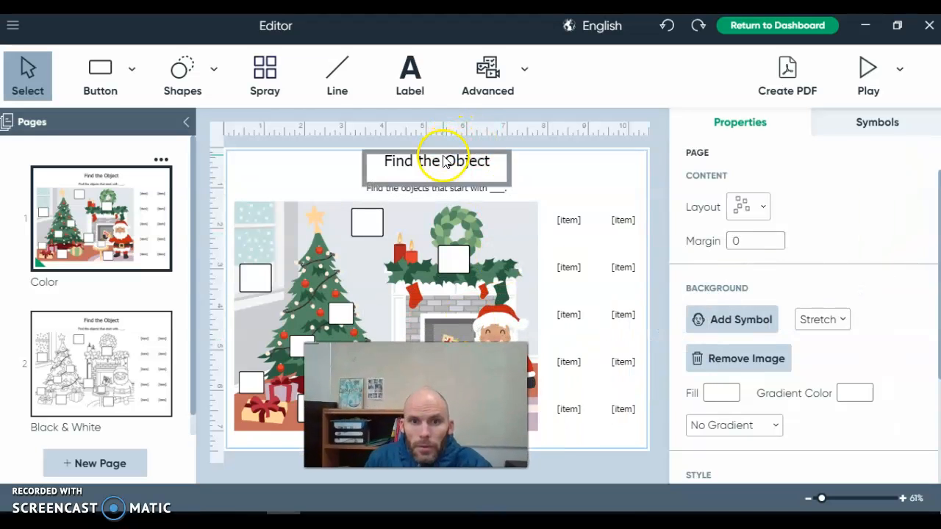
left_click(455, 174)
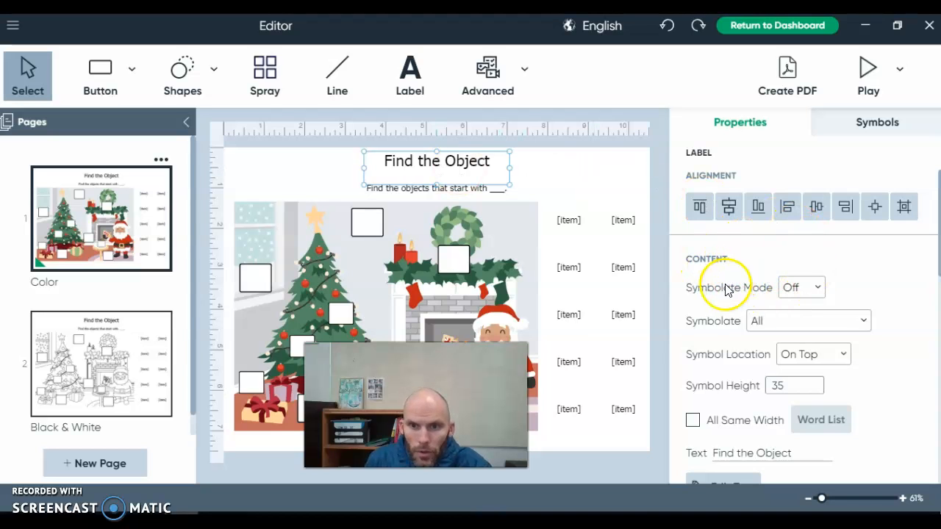
left_click(818, 288)
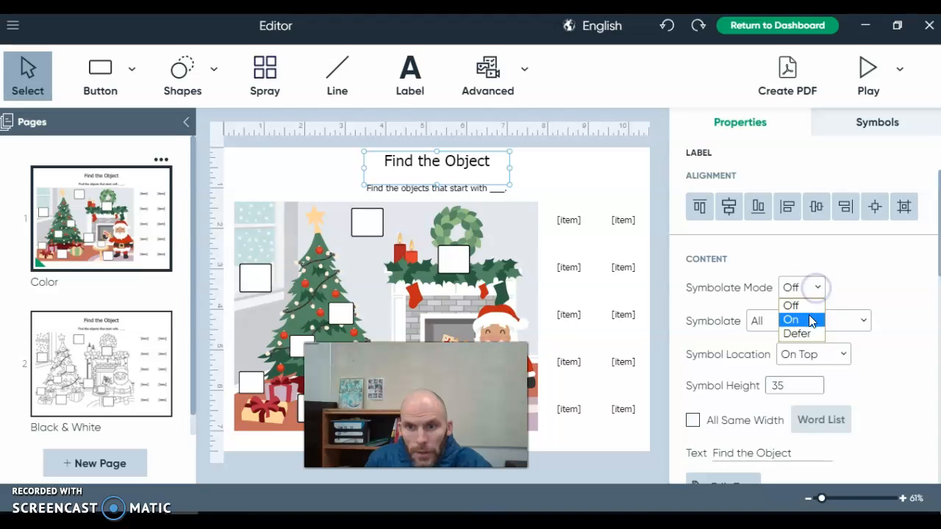
left_click(807, 322)
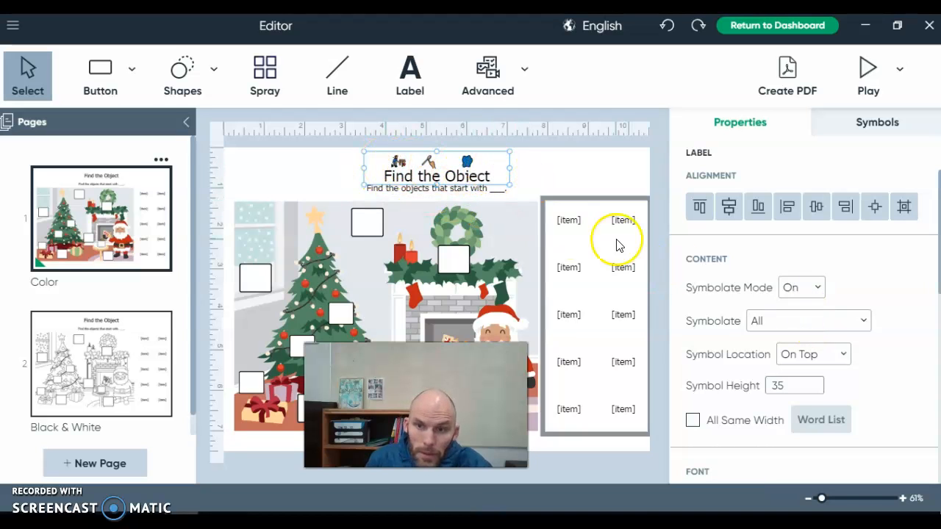
Set the title's Symbolate option to Nouns and its symbol location to On Bottom.
left_click(816, 322)
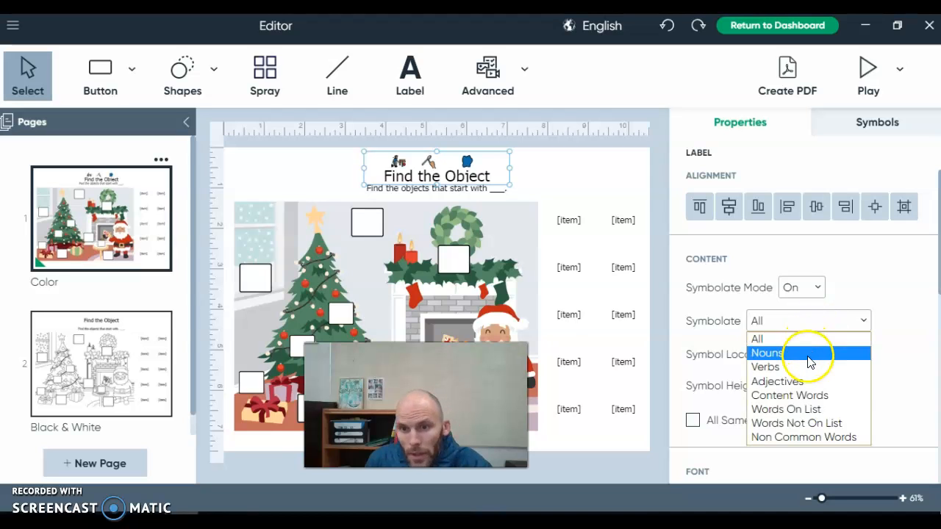
left_click(809, 359)
left_click(810, 356)
left_click(816, 388)
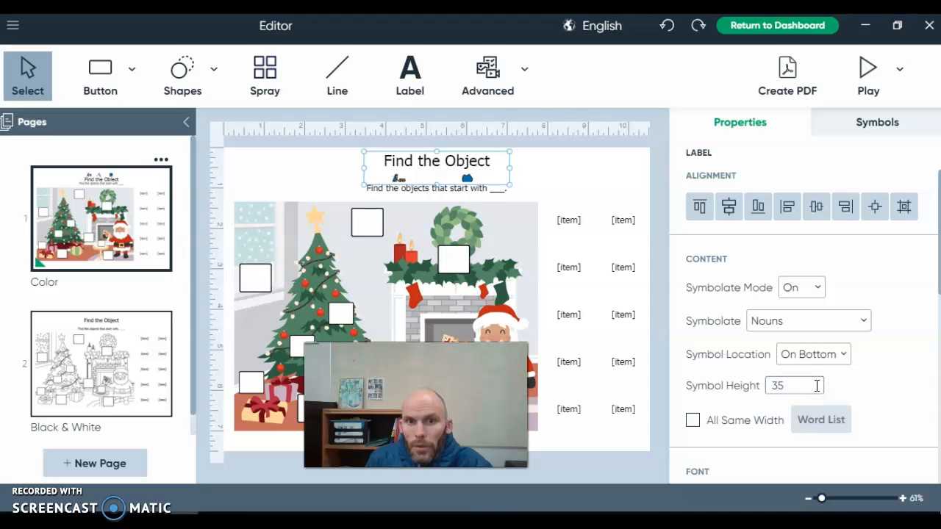
Set the title's symbol location to On Top and change its Symbolate option to All.
left_click(825, 357)
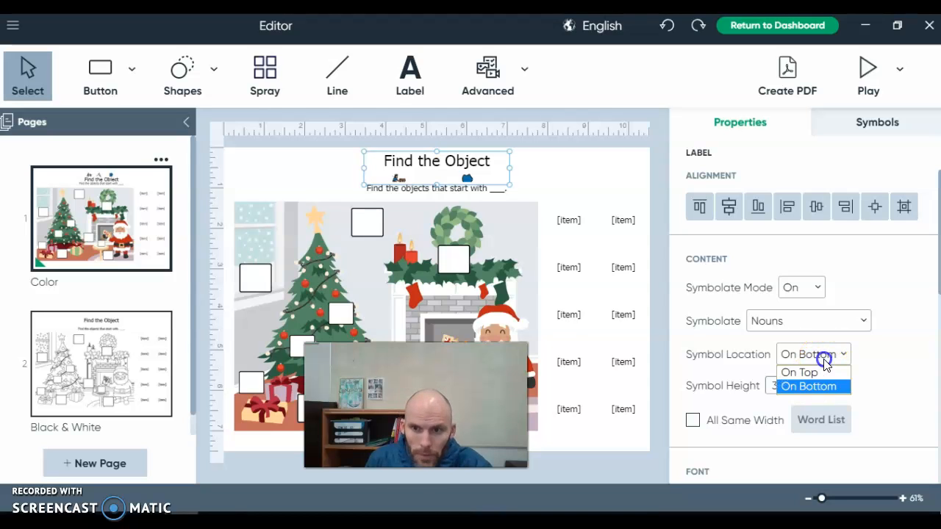
left_click(829, 372)
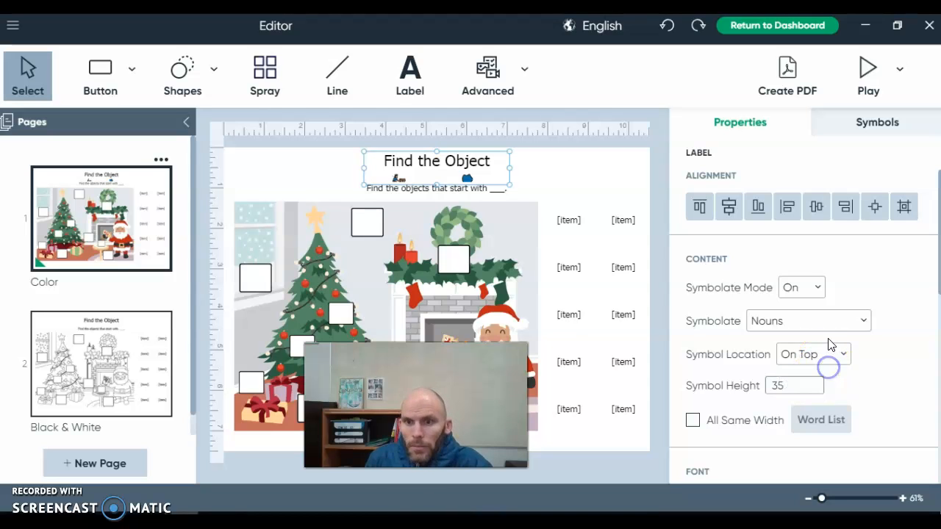
left_click(830, 323)
left_click(819, 366)
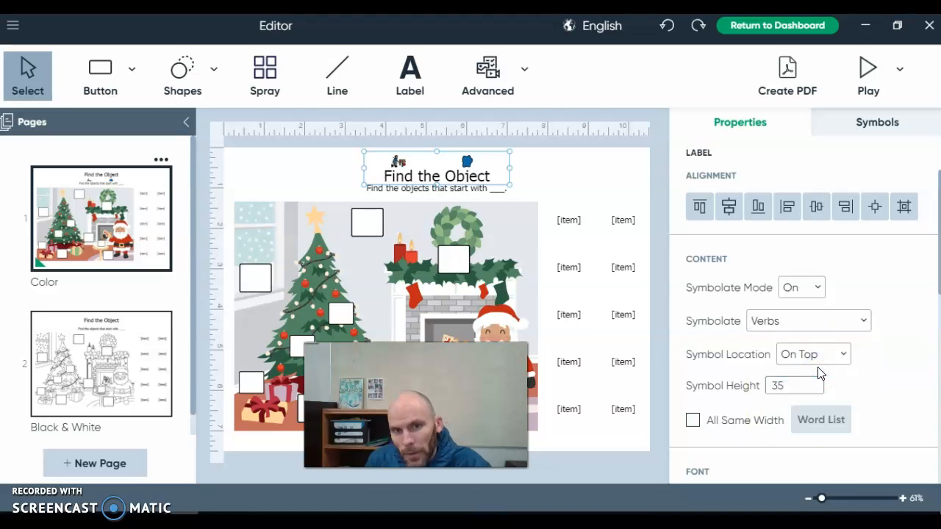
left_click(829, 324)
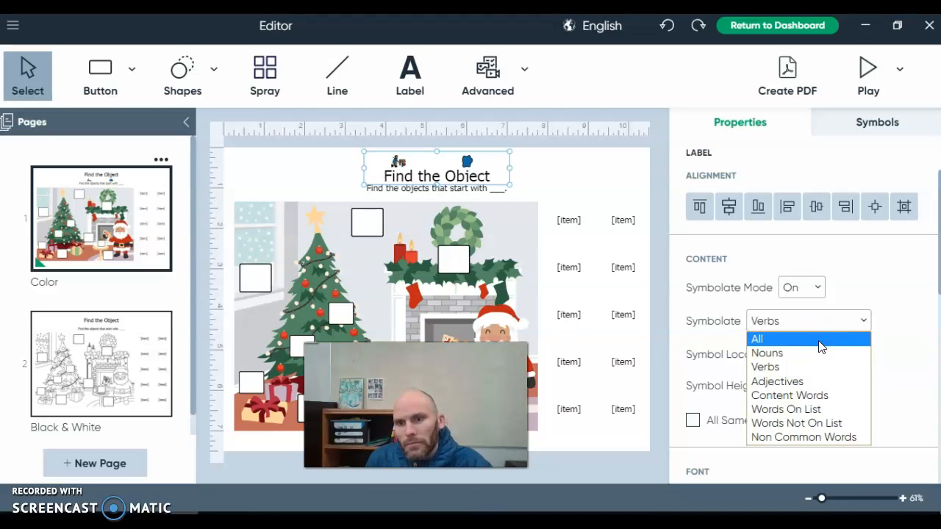
left_click(821, 340)
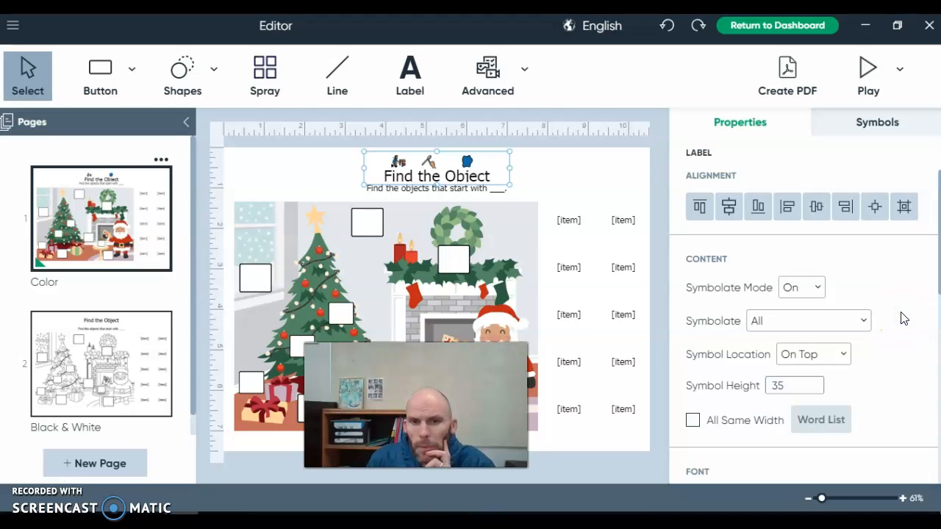
Return to the dashboard and create a new activity from the Opinion Writing template.
left_click(783, 30)
left_click(500, 297)
left_click(74, 250)
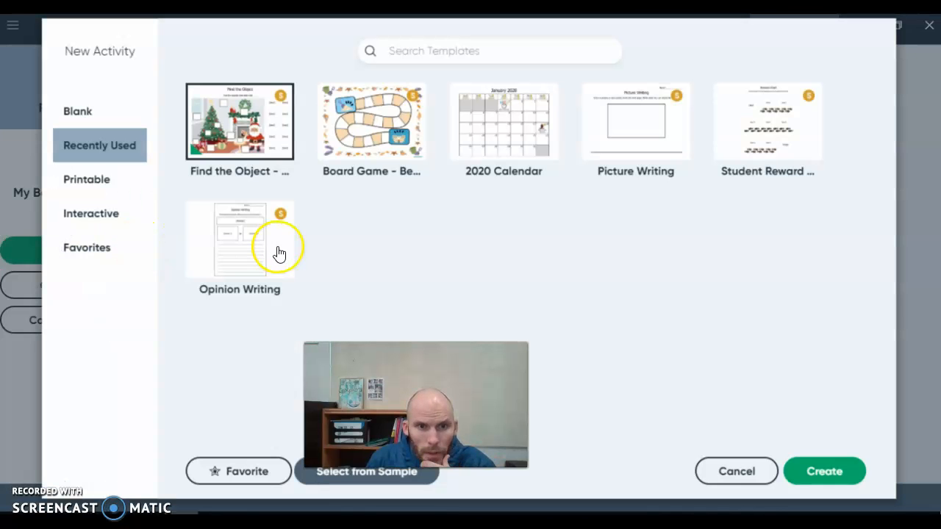
left_click(268, 250)
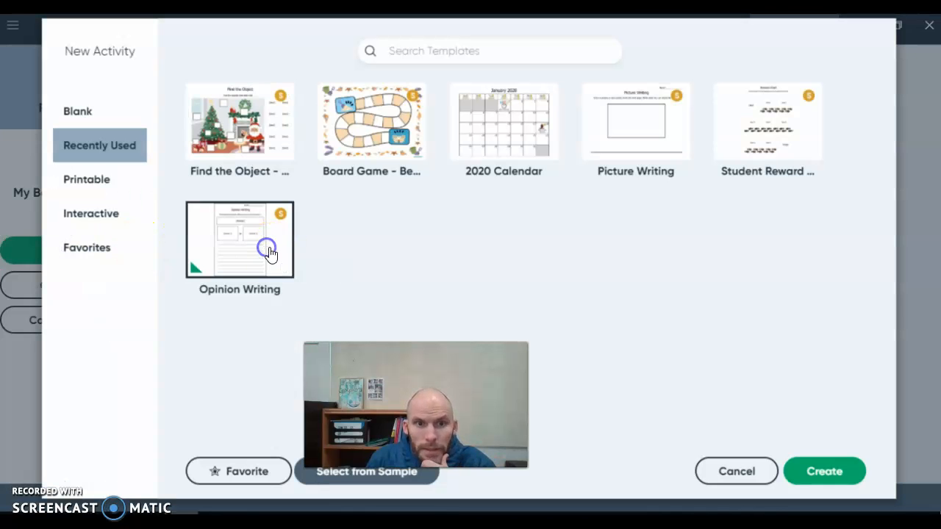
left_click(792, 477)
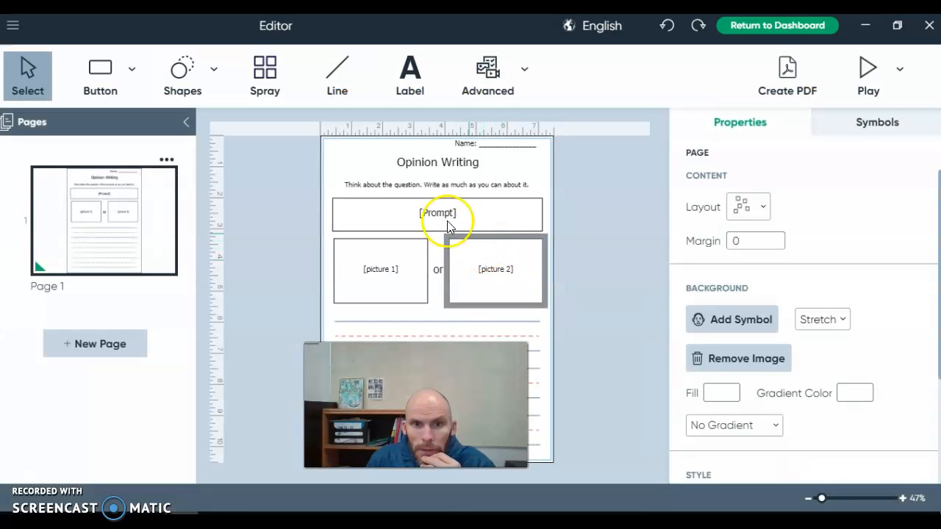
Select the 'Think about the question' instruction label and turn its Symbolate Mode on.
left_click(410, 194)
left_click(817, 288)
left_click(807, 321)
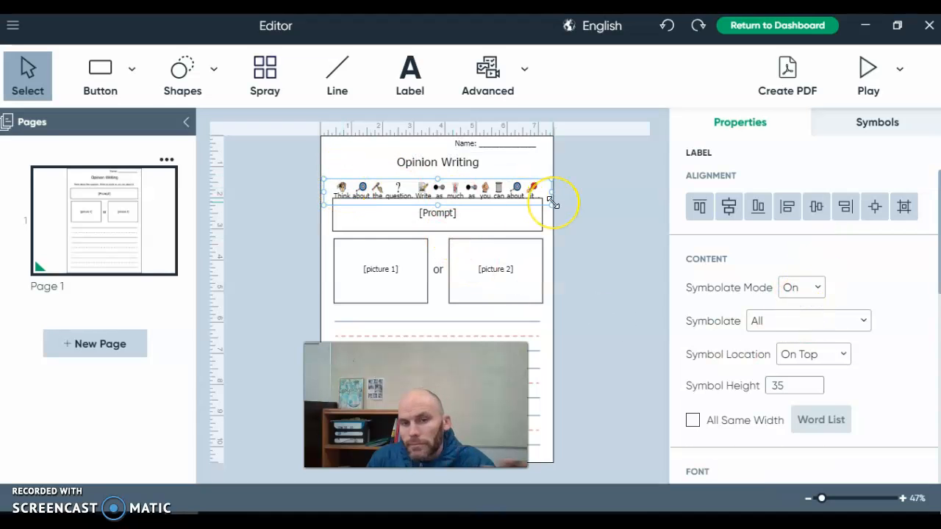